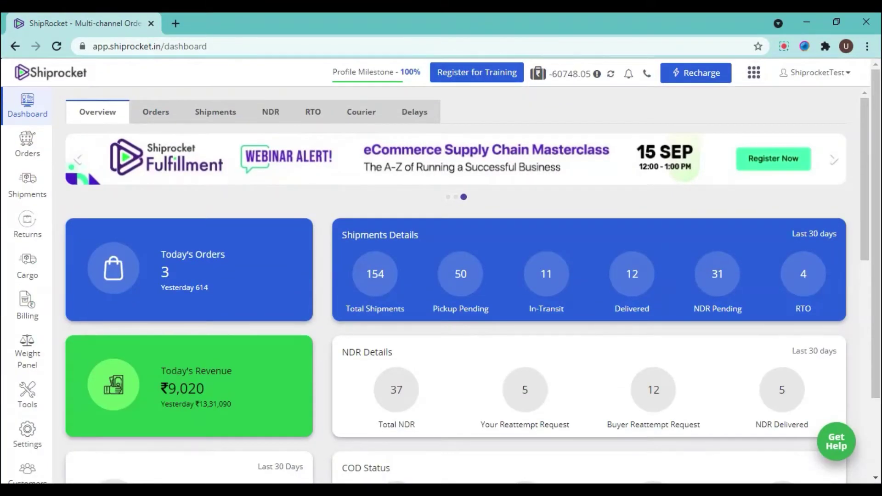
Open Help & Support from the ShiprocketTest account menu.
click(822, 76)
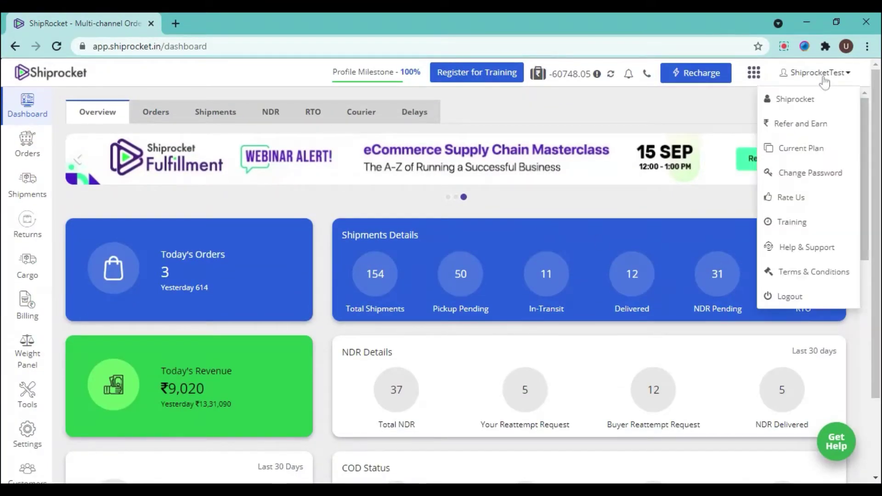
click(810, 251)
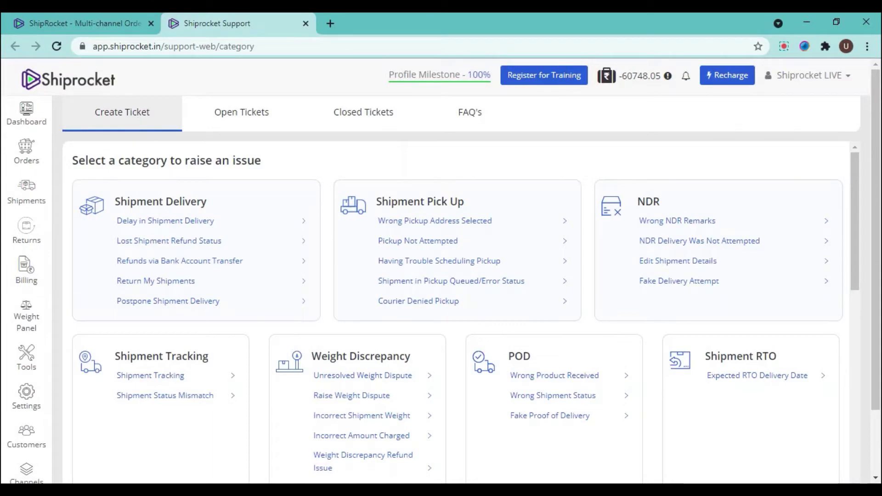
click(111, 23)
scroll(26, 285, down, 2)
mouse_move(26, 281)
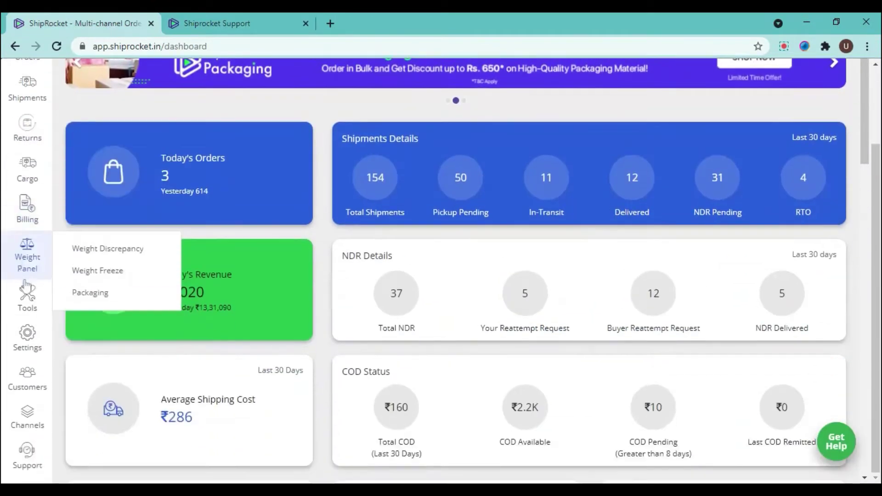
mouse_move(25, 462)
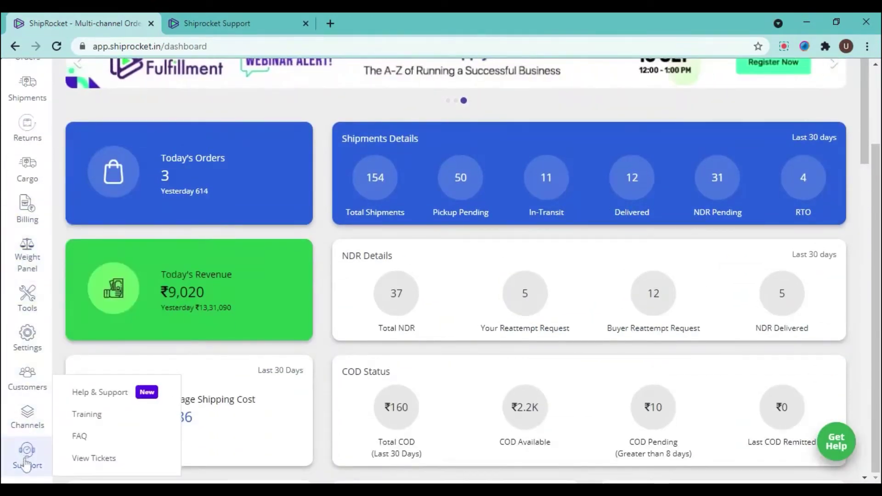
click(108, 396)
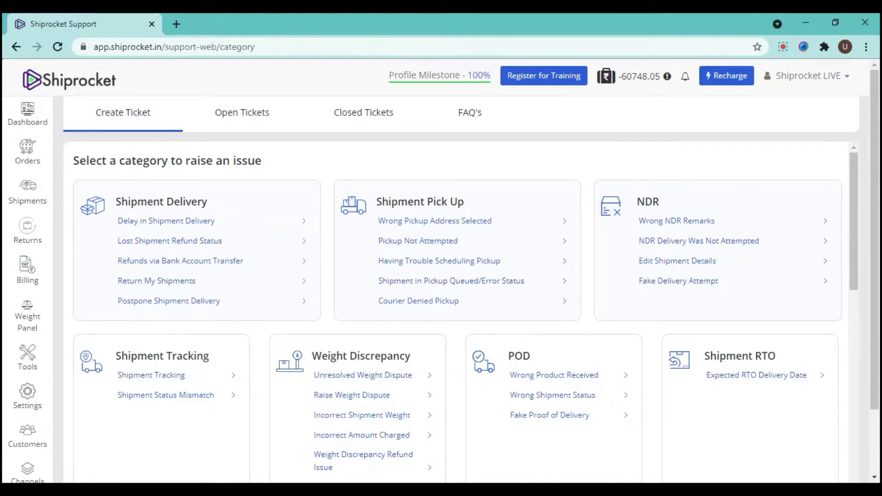
Choose Shipment Tracking, paste AWB WF9760562, and proceed to load its status.
click(148, 377)
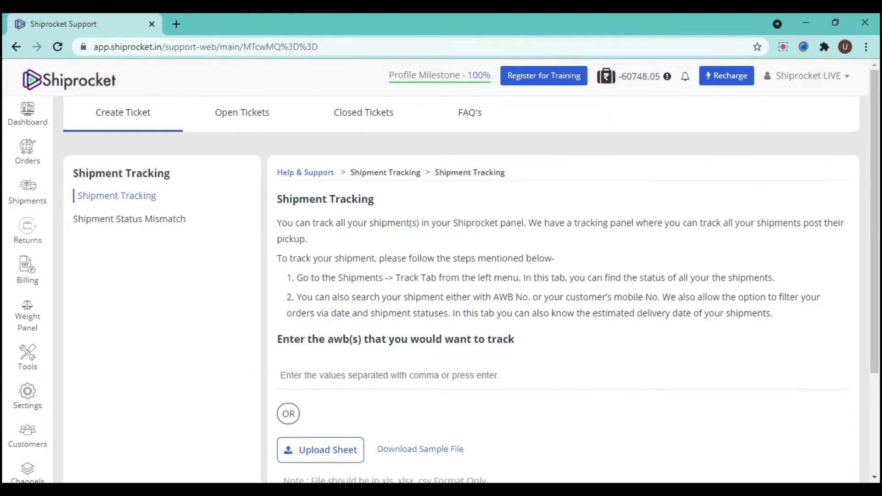
scroll(345, 386, down, 2)
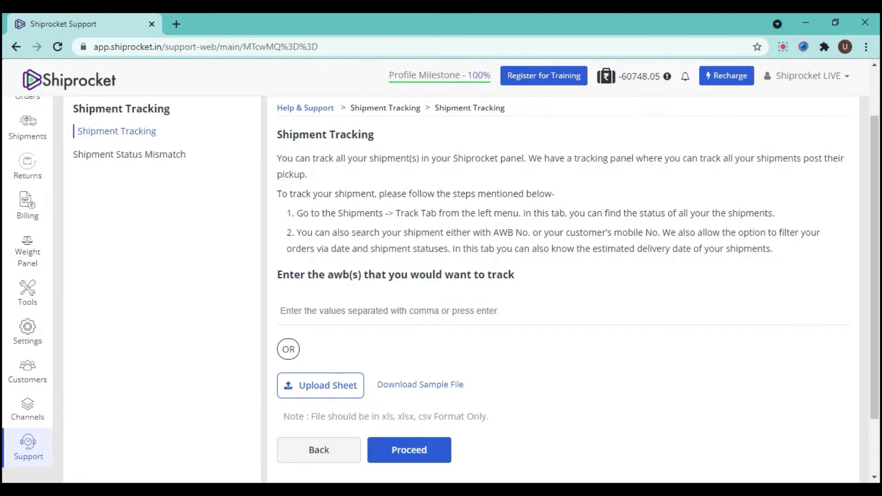
click(322, 311)
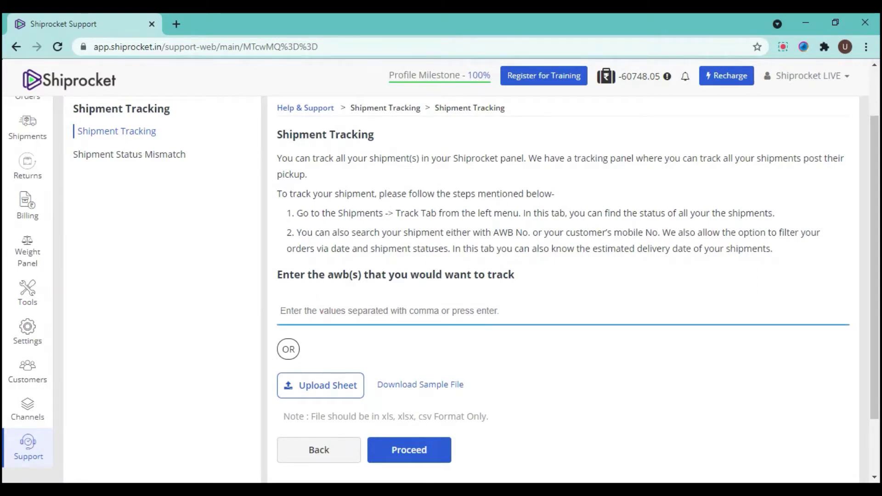
text(WF9760562)
key(Return)
scroll(430, 428, down, 3)
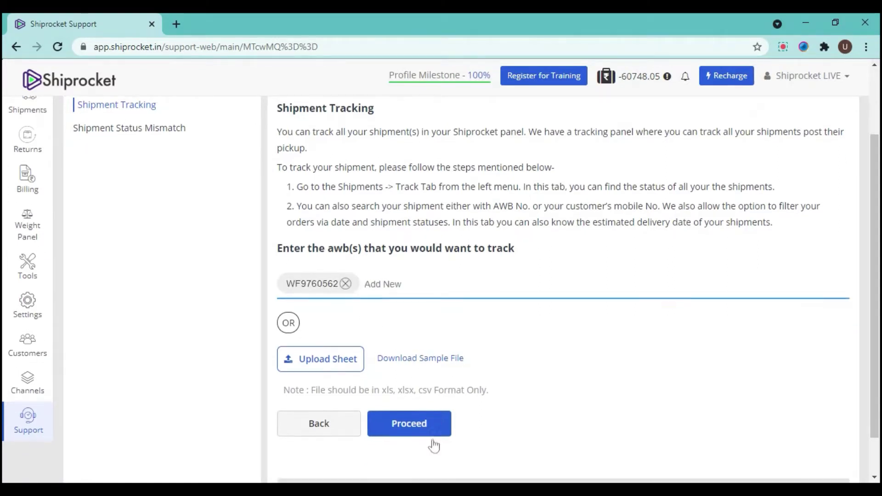
click(410, 391)
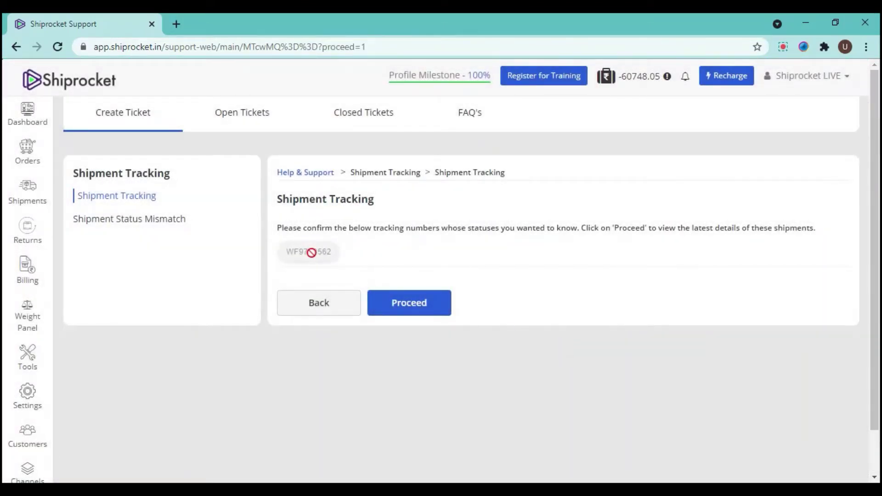
click(419, 295)
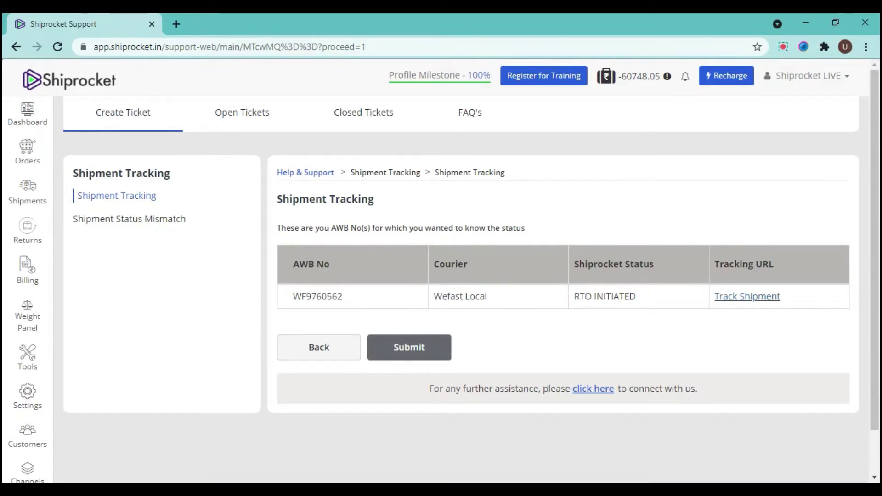
View the live tracking page for WF9760562, close it, and request further assistance options.
click(740, 304)
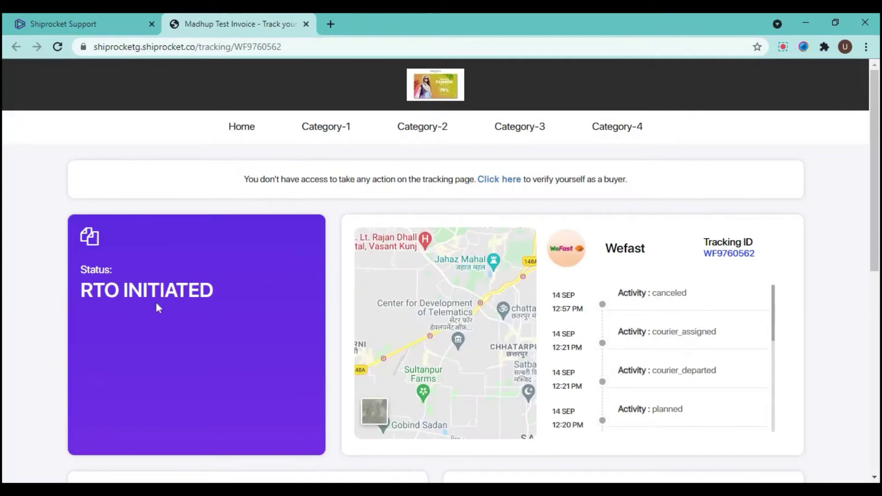
click(306, 25)
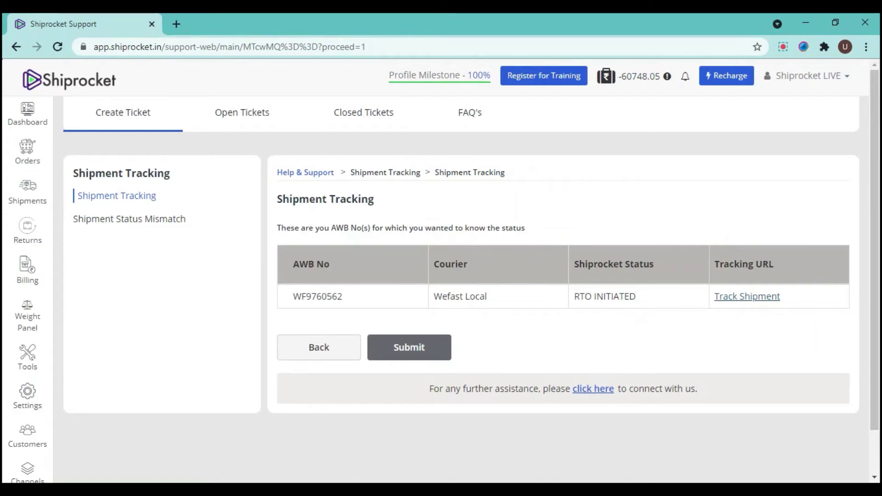
click(594, 389)
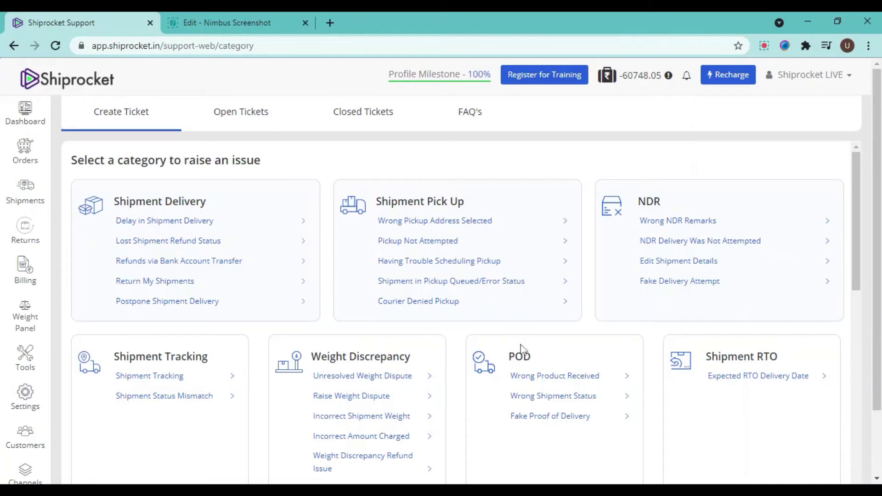
Scroll the issue categories and pick the Courier Denied Pickup category.
scroll(632, 348, down, 3)
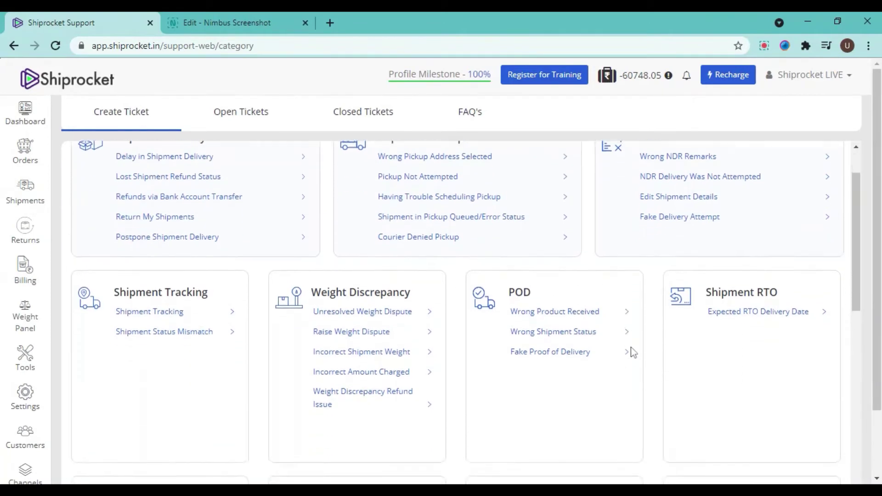
scroll(629, 345, up, 3)
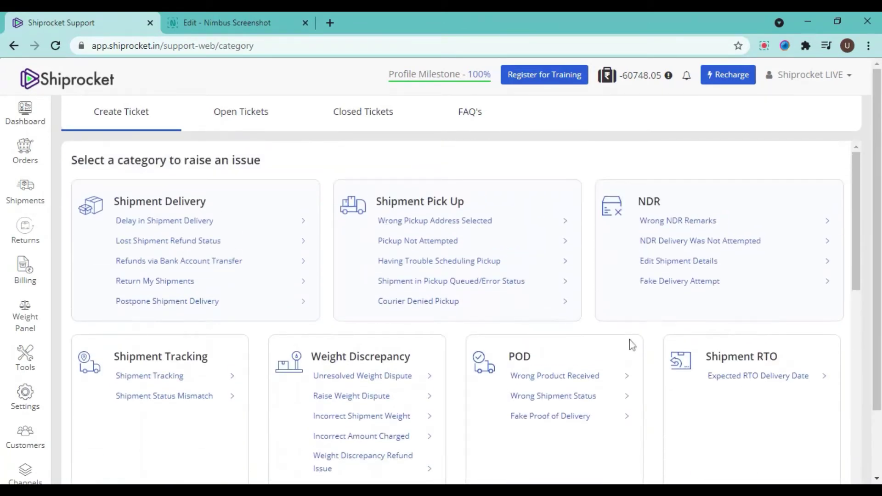
click(427, 304)
click(427, 303)
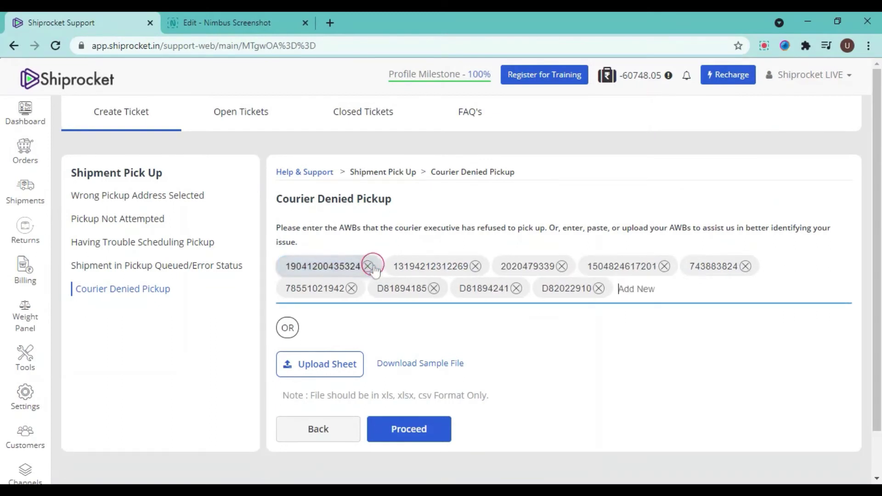
click(369, 267)
click(365, 267)
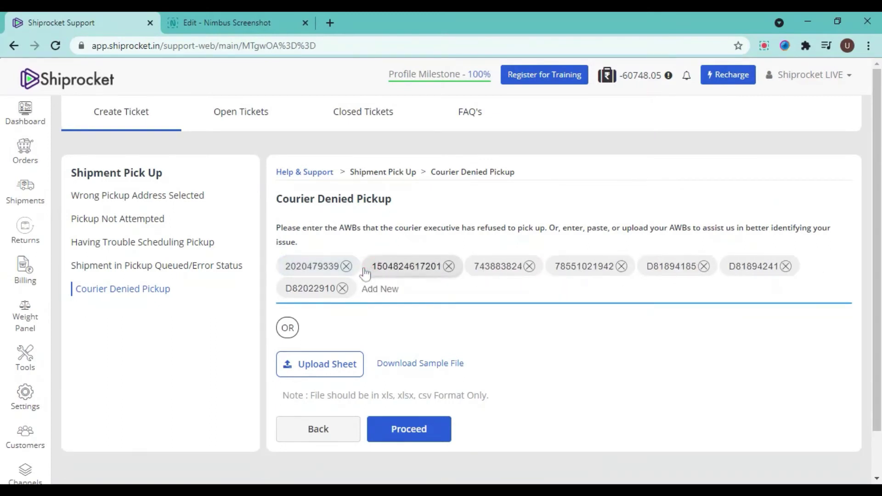
click(346, 267)
click(360, 266)
click(341, 267)
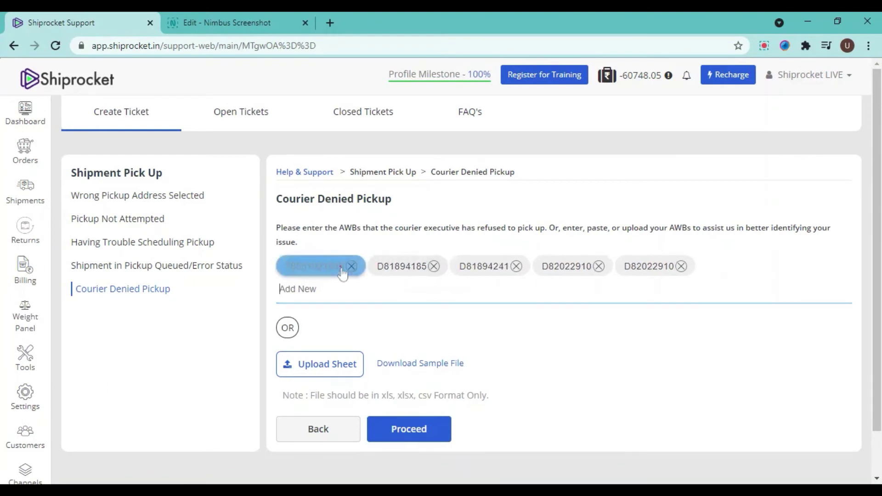
click(349, 266)
click(343, 266)
click(342, 267)
click(343, 267)
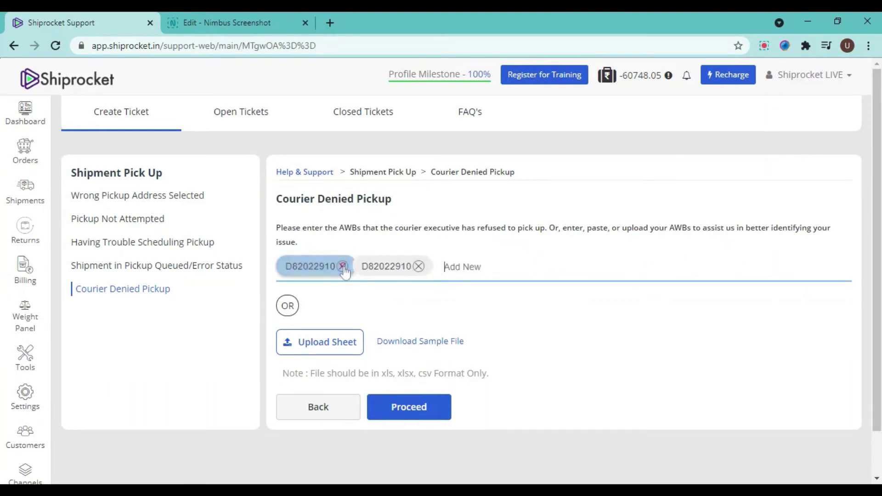
click(343, 266)
click(343, 267)
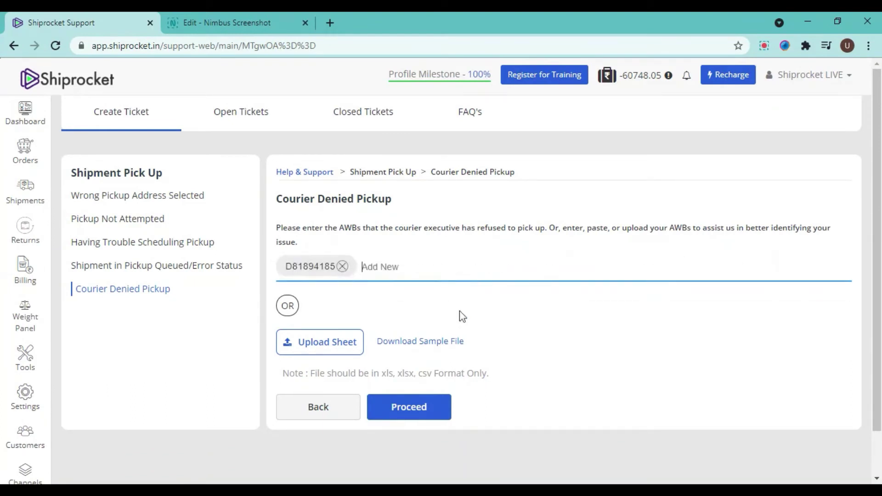
click(423, 407)
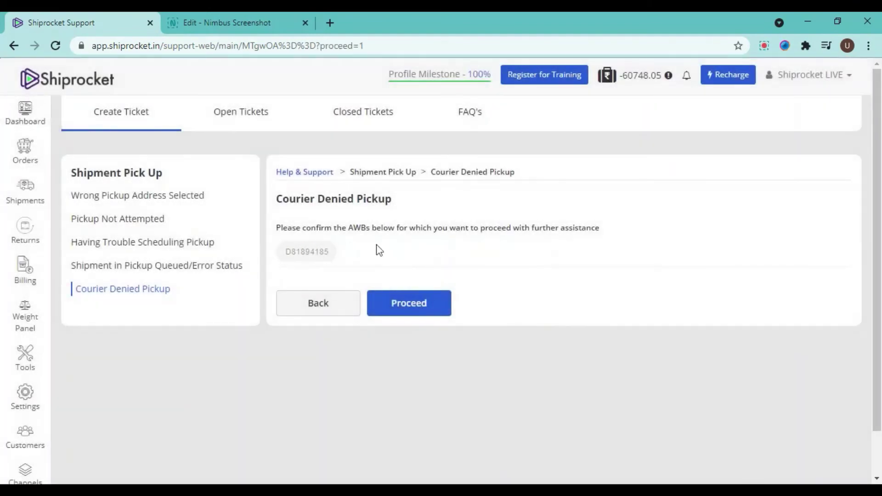
Confirm AWB D81894185 and scroll its details table to the Shiprocket Remarks column.
click(423, 307)
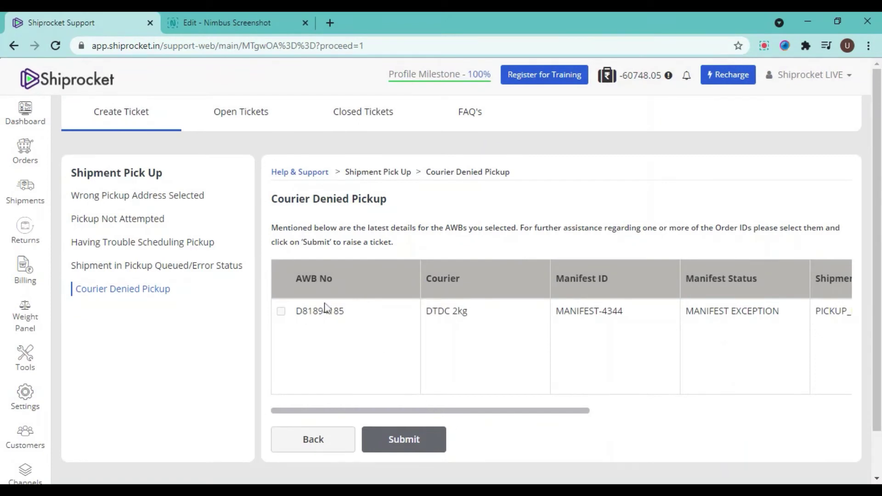
drag(544, 413, 731, 388)
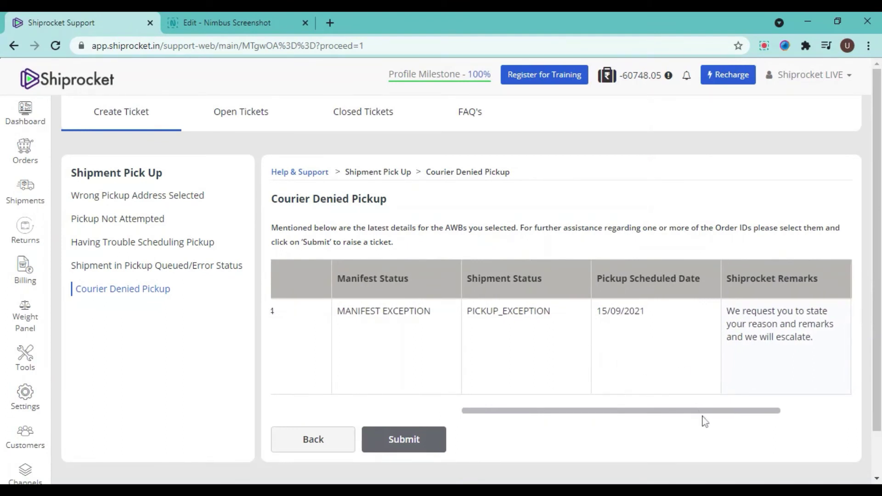
drag(693, 412, 798, 414)
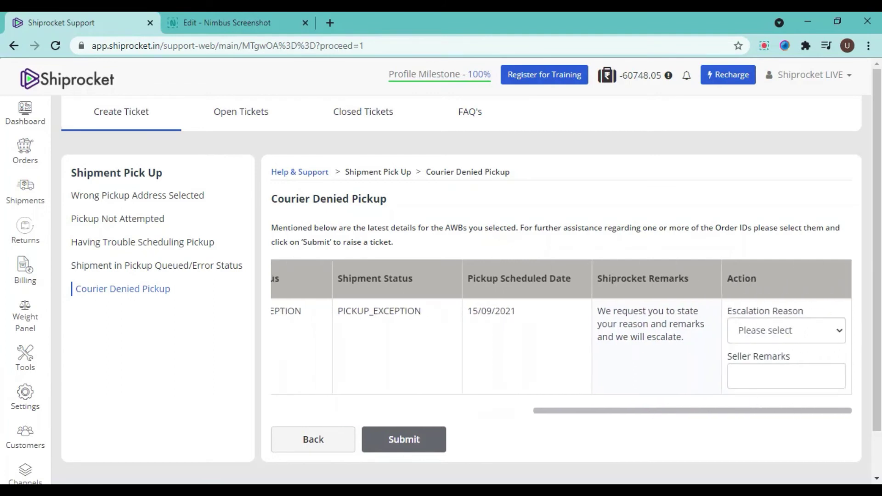
drag(598, 278, 696, 281)
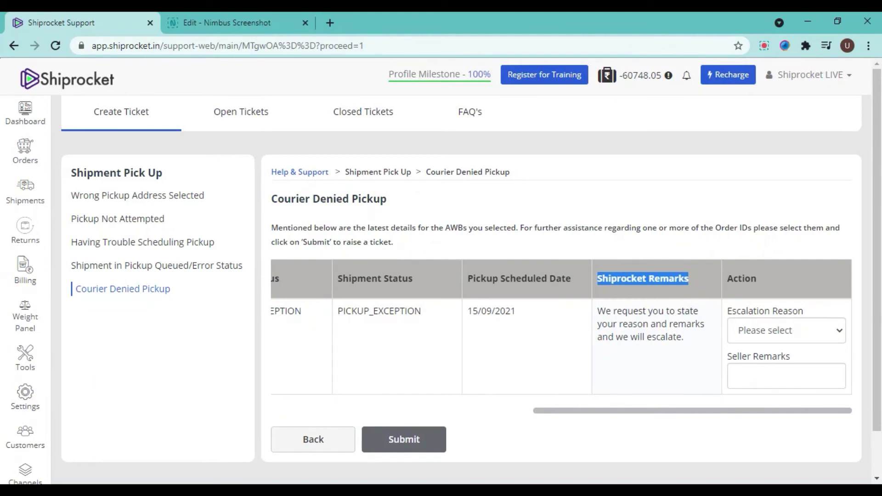
Set the escalation reason to the pickup executive option and submit the ticket.
click(765, 334)
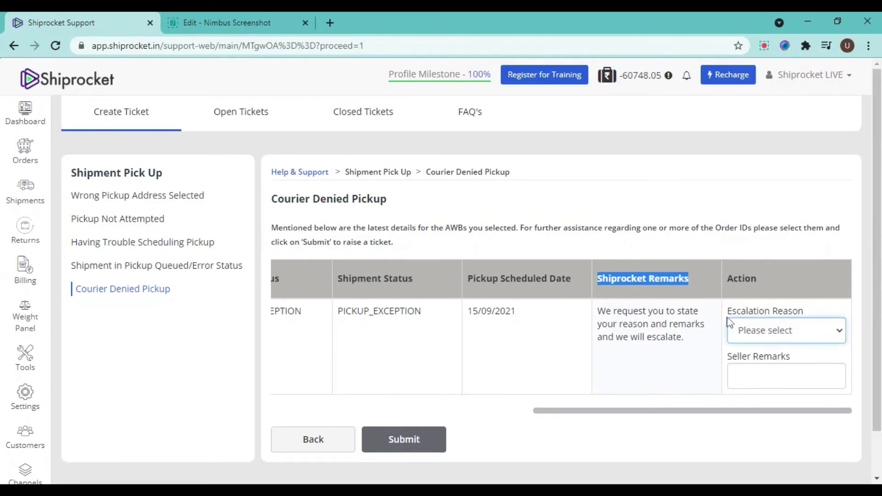
click(597, 380)
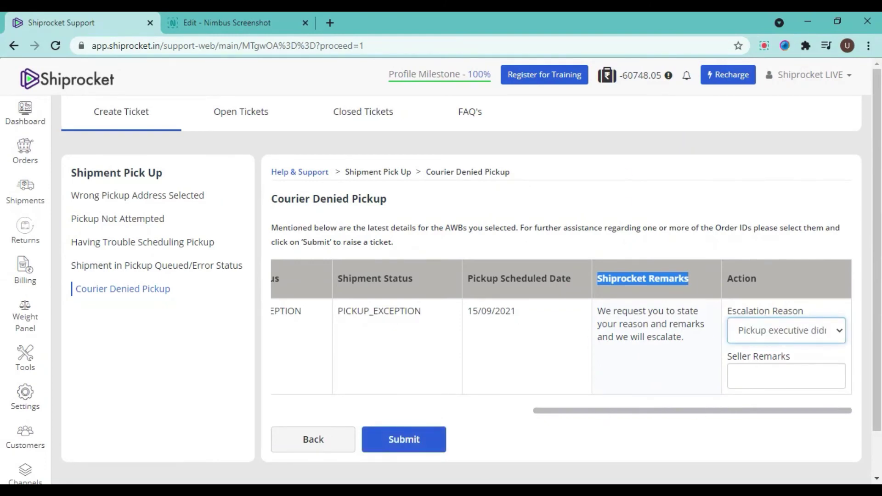
click(738, 377)
drag(686, 411, 374, 441)
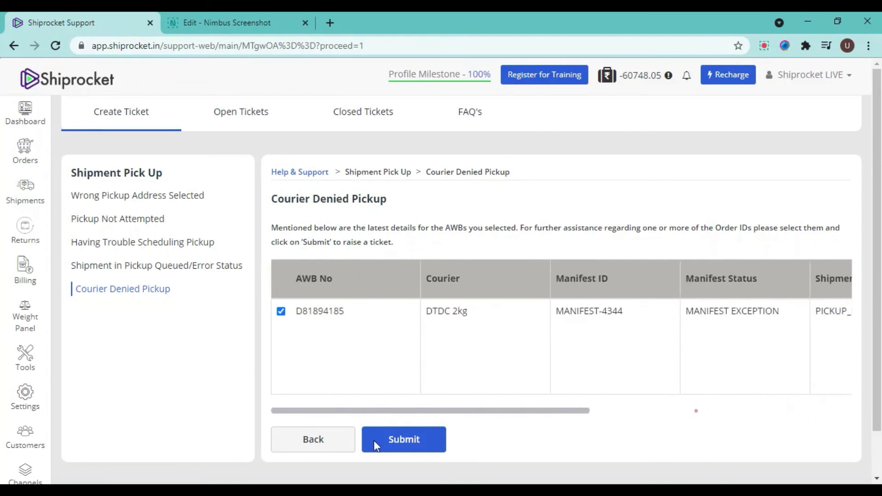
click(422, 440)
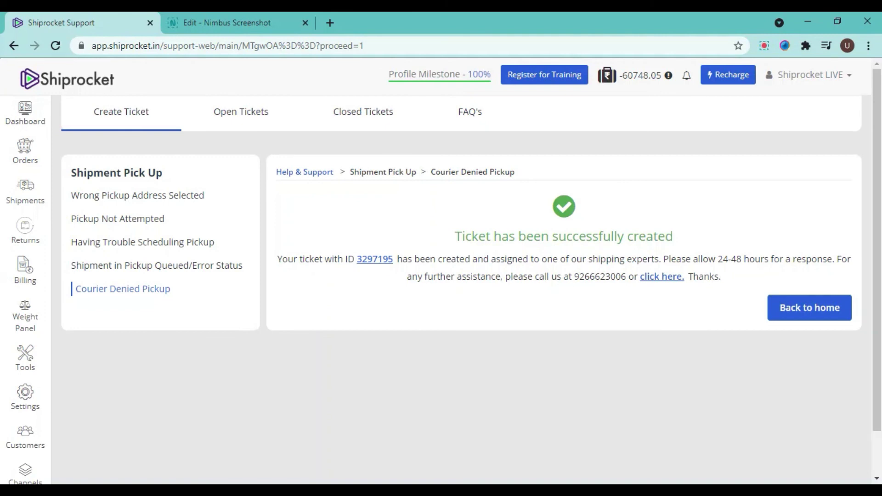
Select the support phone number on the confirmation page, then clear the selection.
double_click(599, 277)
click(676, 311)
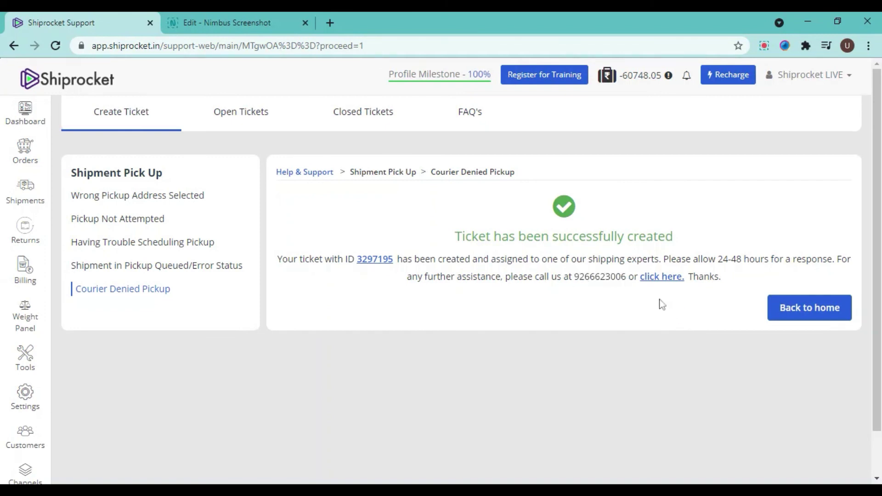